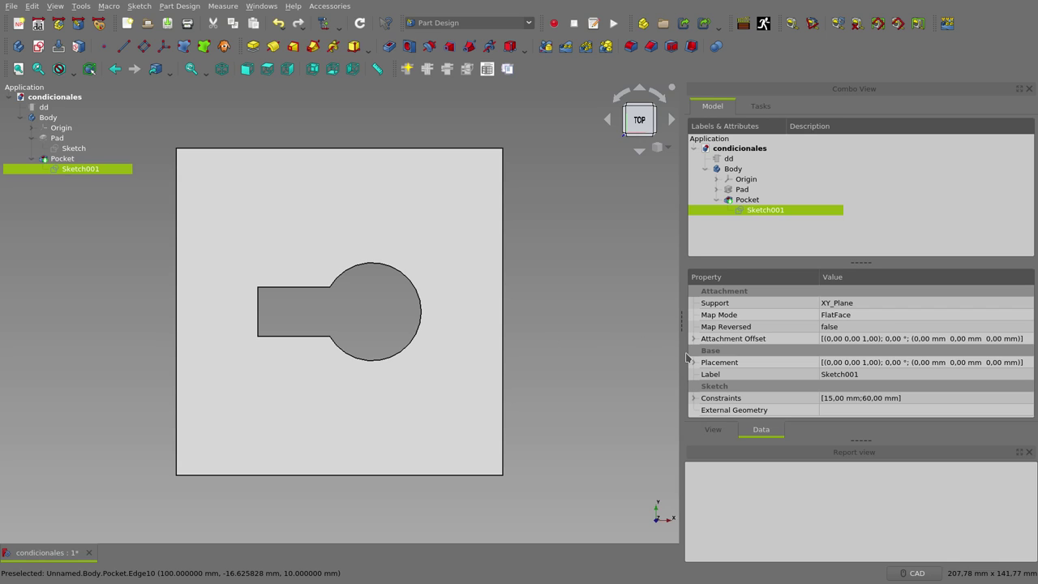
Step: Select dd and start adding a Float property, then cancel without creating it
click(727, 159)
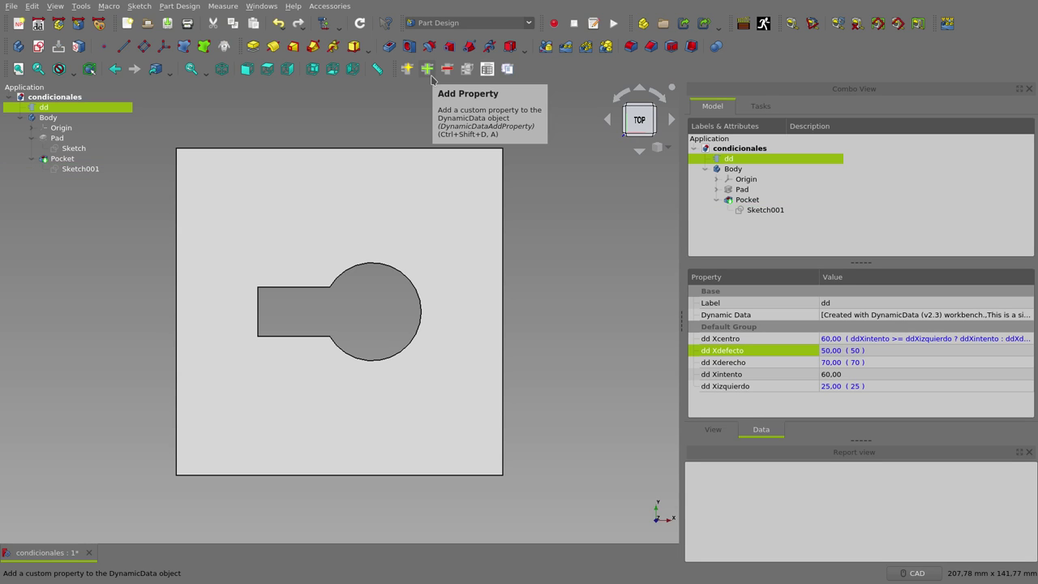
click(429, 73)
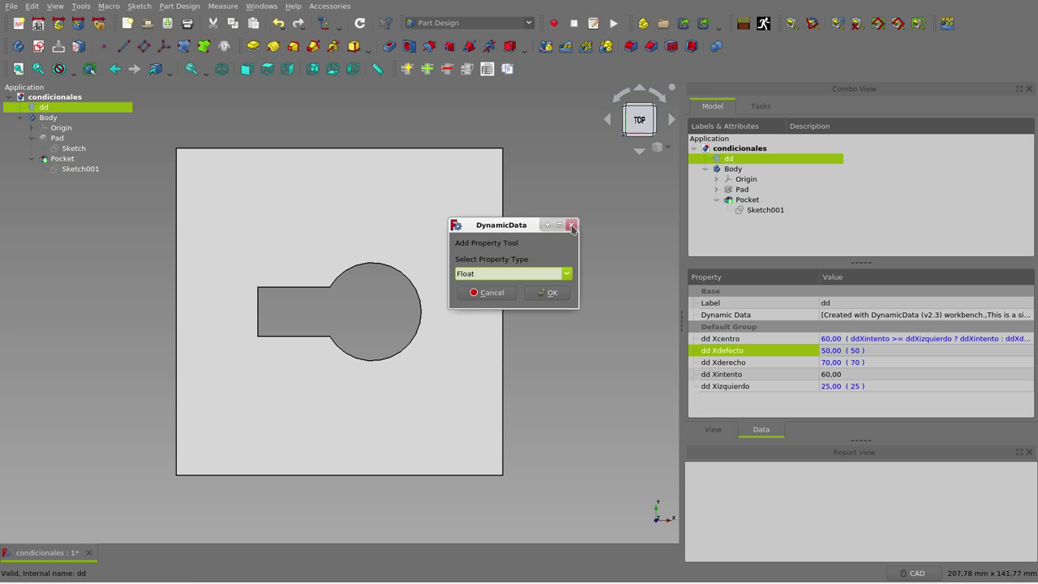
click(555, 293)
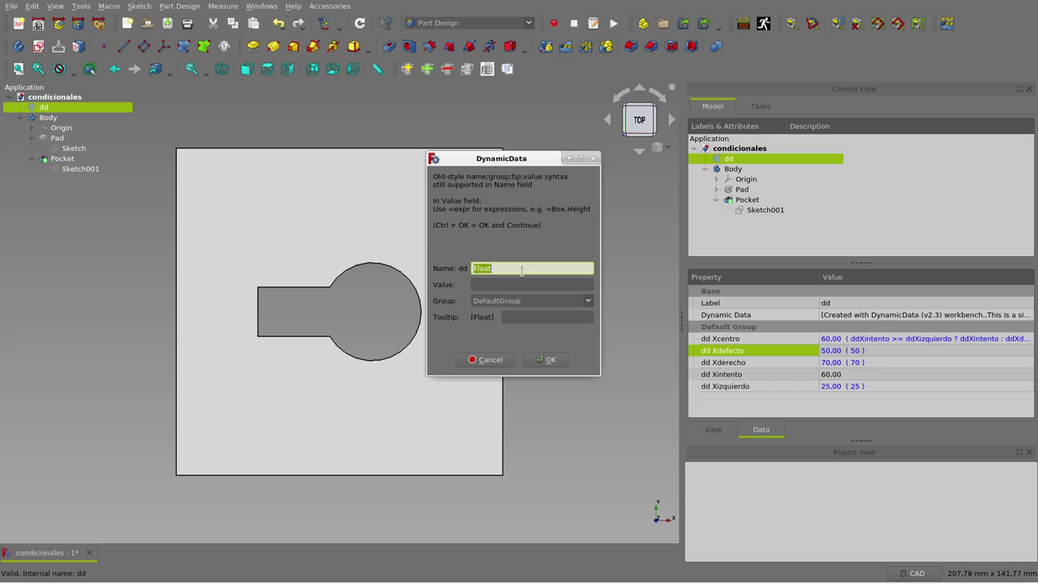
text(&&)
key(BackSpace)
key(BackSpace)
text(||)
click(595, 158)
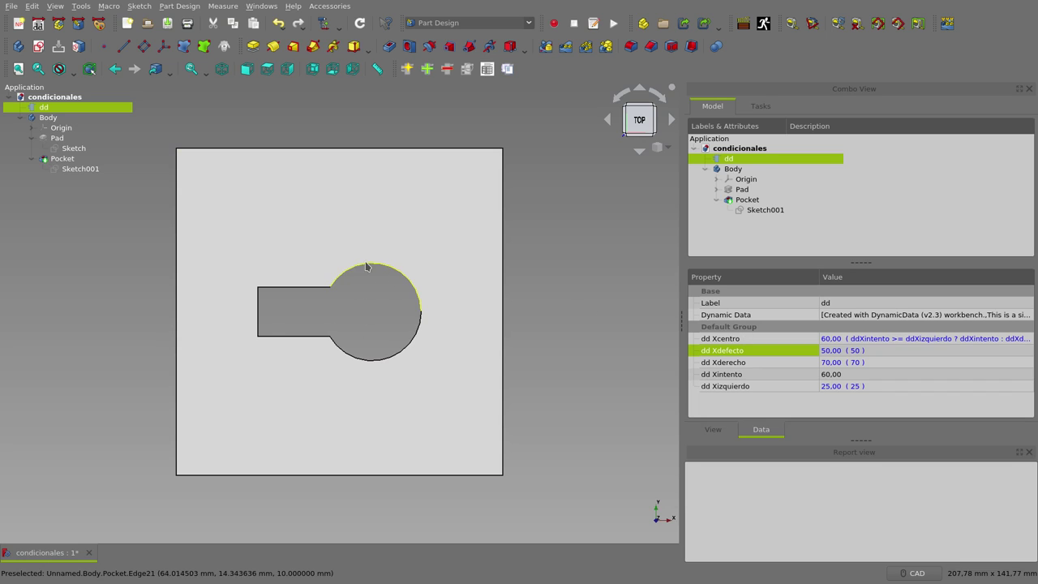
Step: Change dd's Xintento value to 50 in the Data tab
click(831, 374)
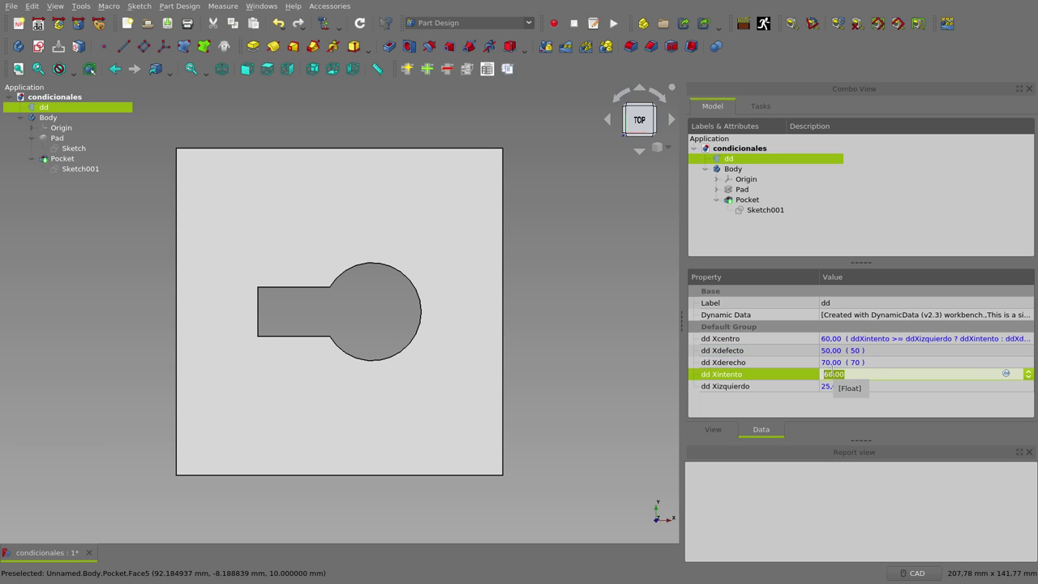
text(50)
key(Return)
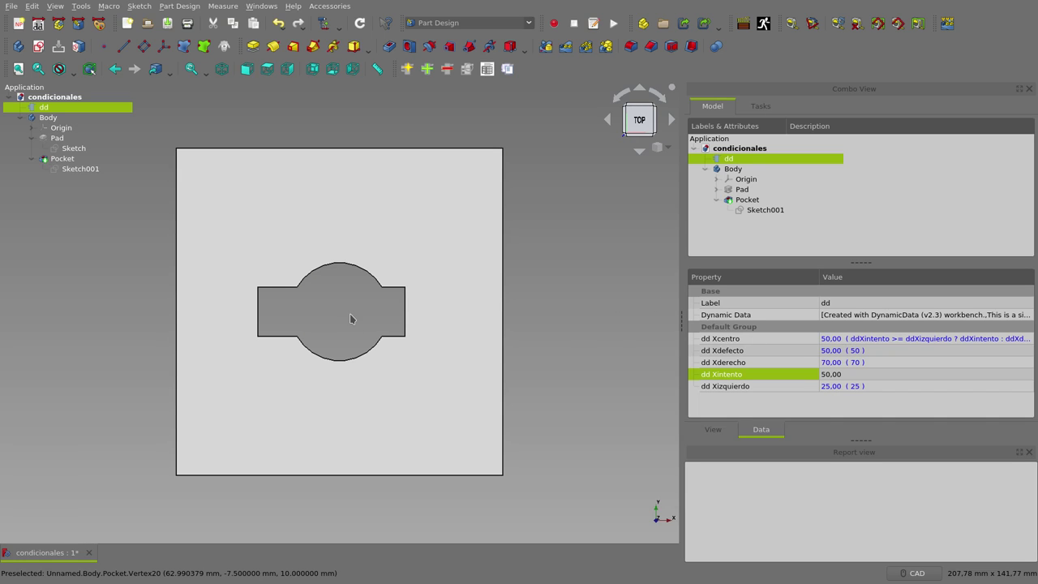
Step: Open Xcentro's Formula editor, move it above the property list, and erase its expression
click(860, 340)
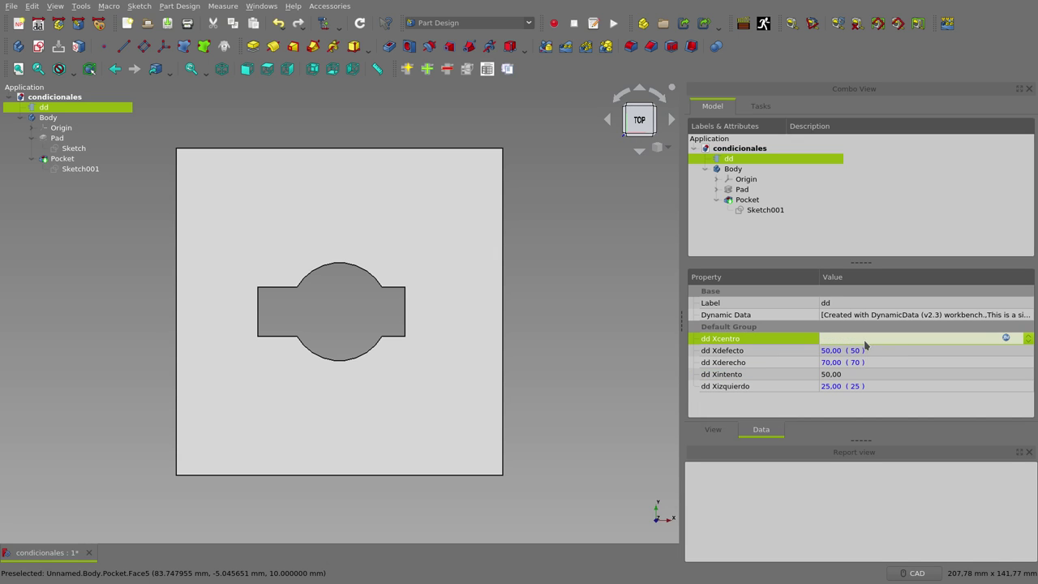
click(1006, 338)
drag(947, 333, 656, 300)
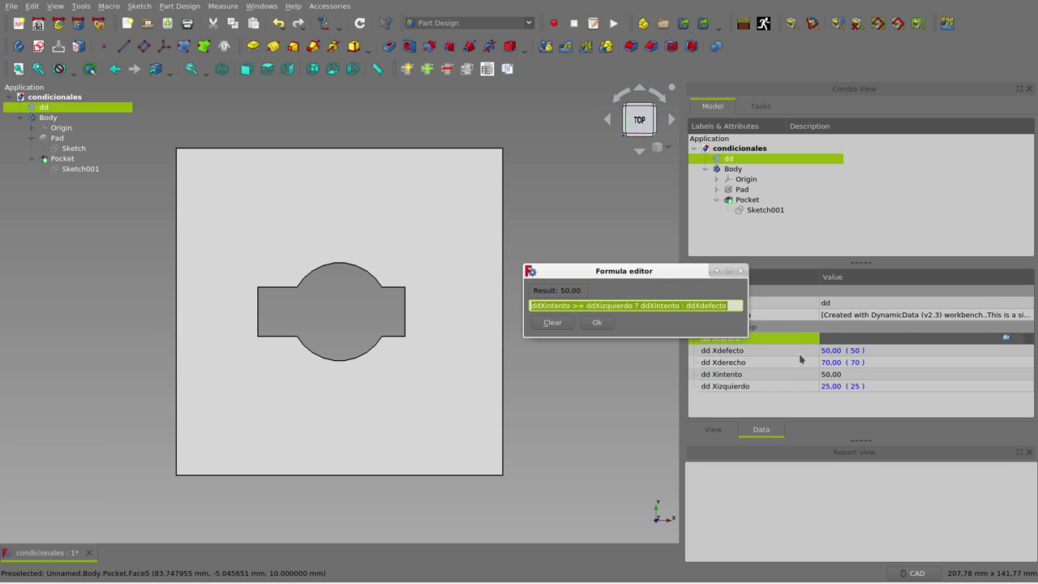
drag(648, 271, 659, 210)
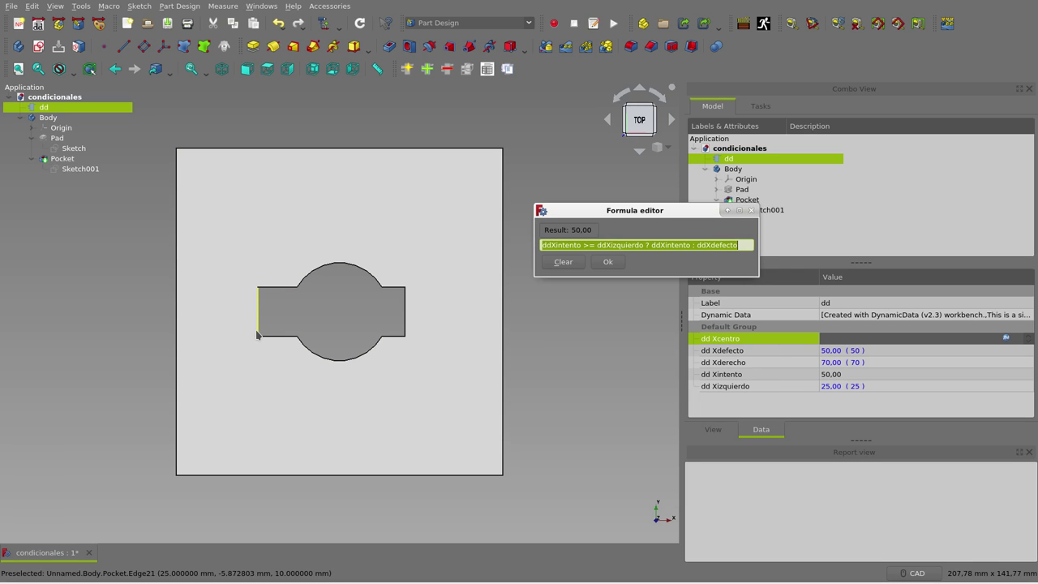
key(BackSpace)
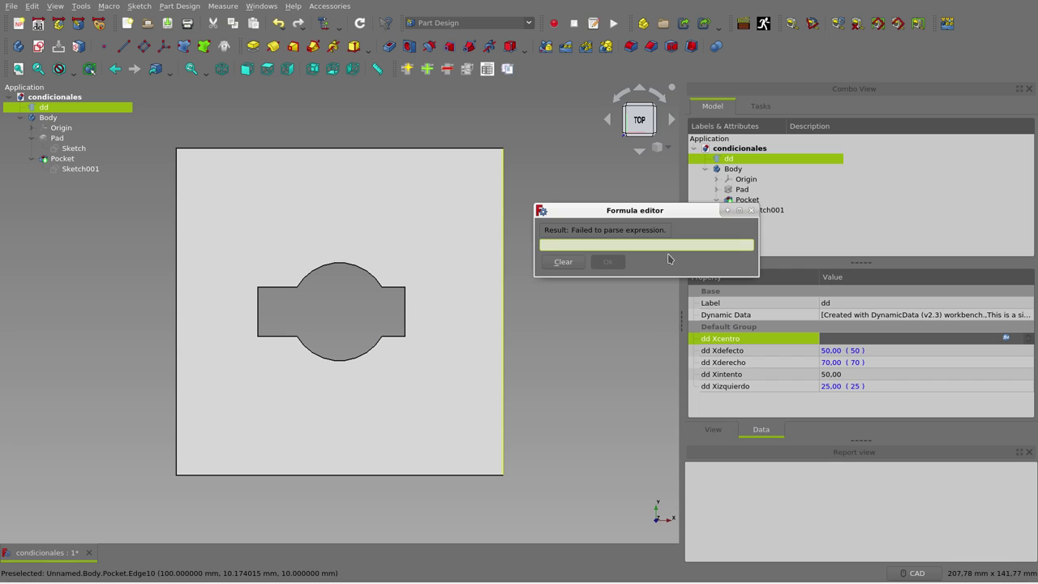
Step: Type the formula ( ddXintento >= ddXizquierdo ? 1 : 0 )* ( ) using autocomplete for names
text(xin)
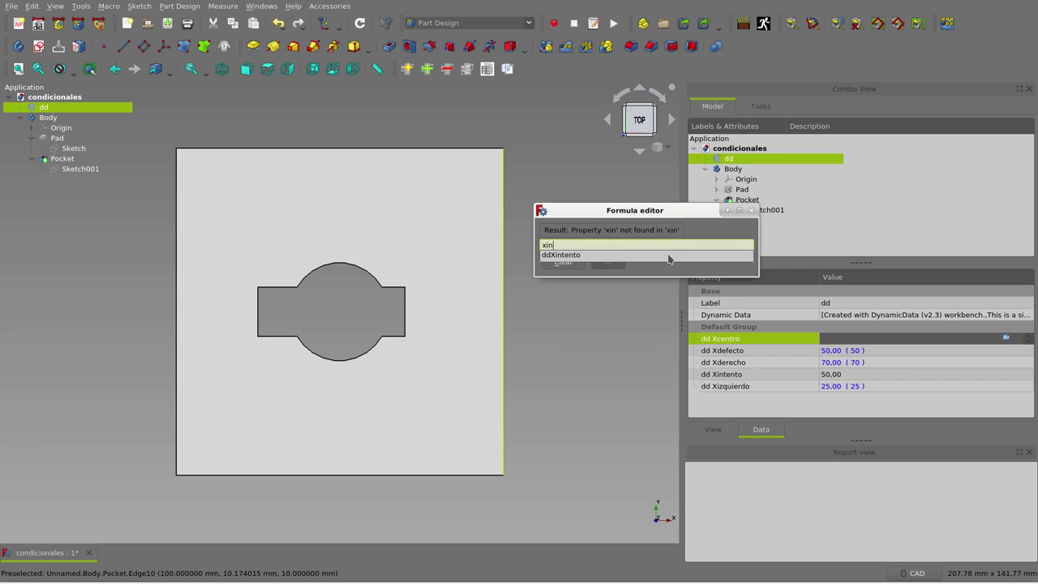
text(te)
click(619, 255)
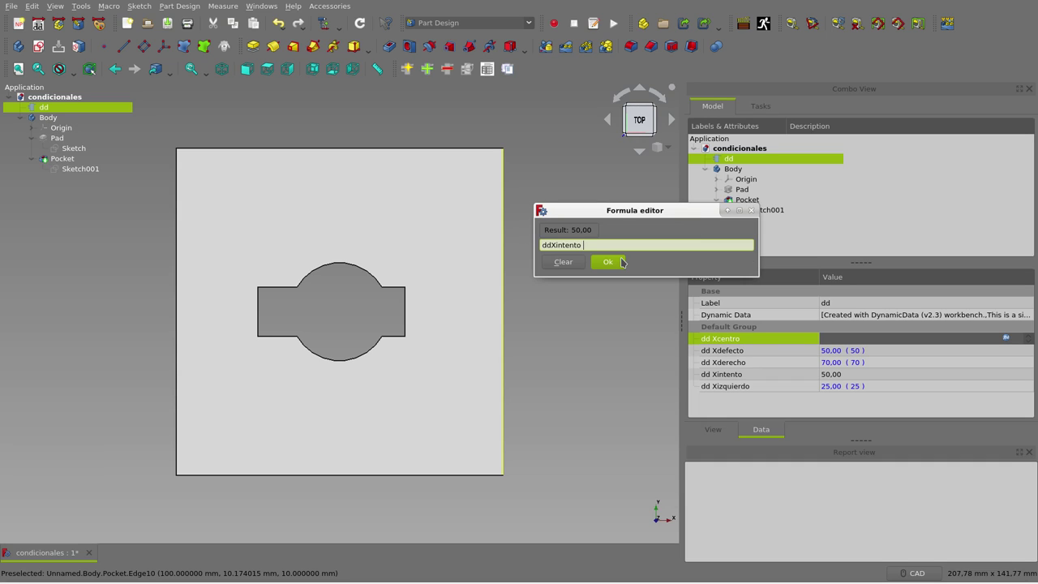
text(>= )
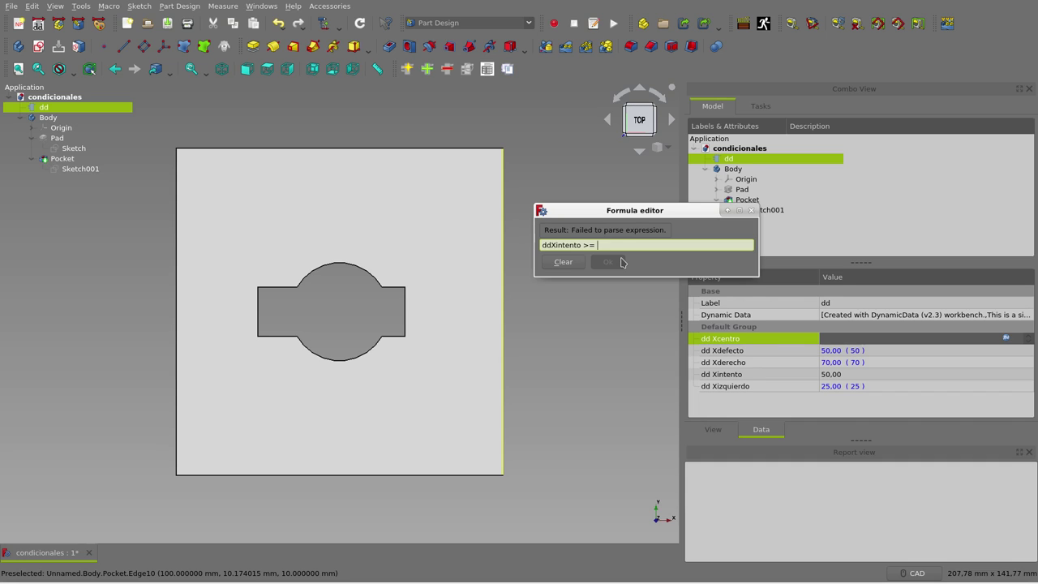
text(xiz)
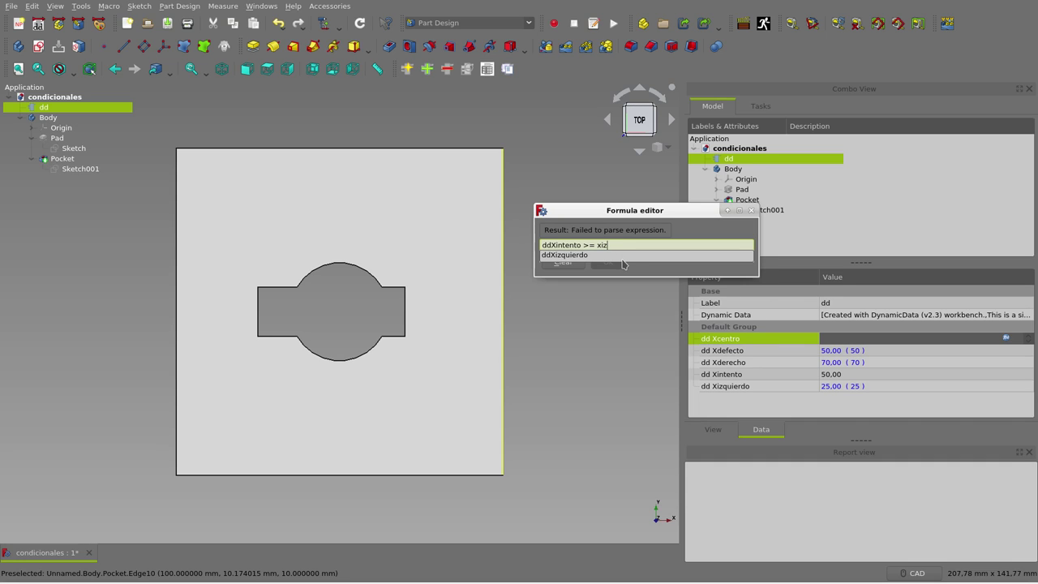
click(623, 255)
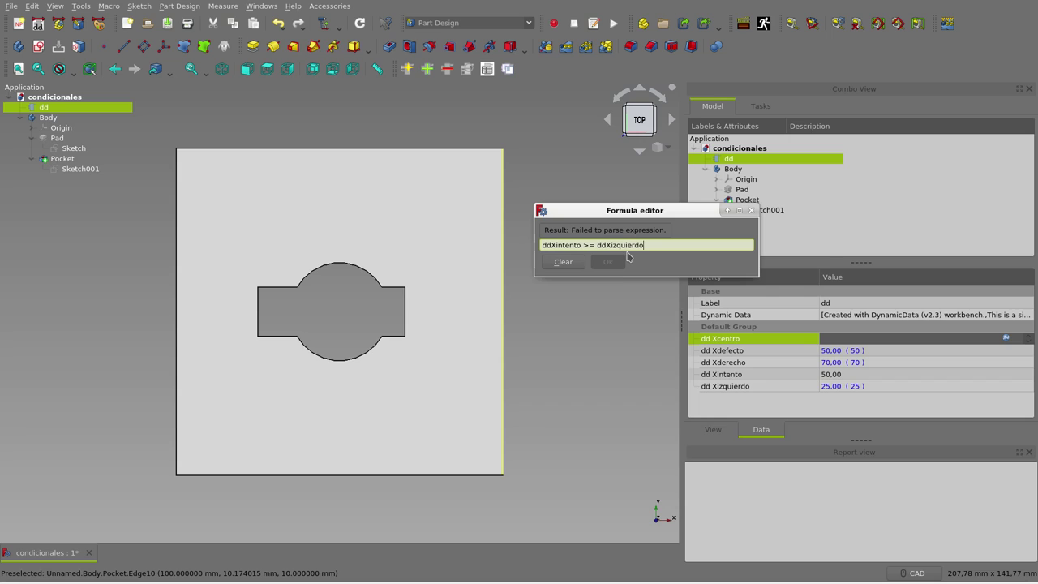
text( ?)
key(Home)
text(()
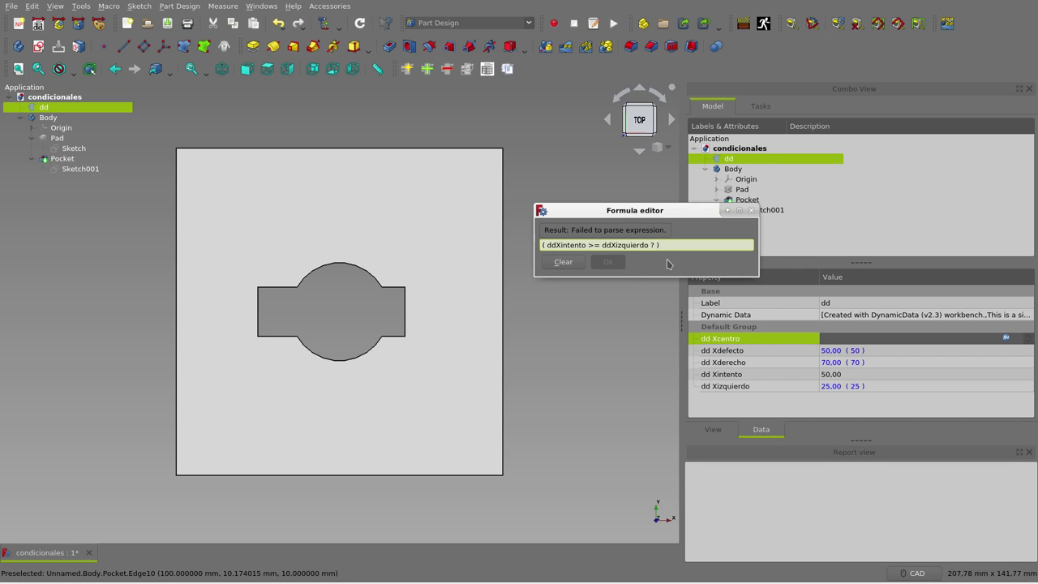
text(1)
text( : 0)
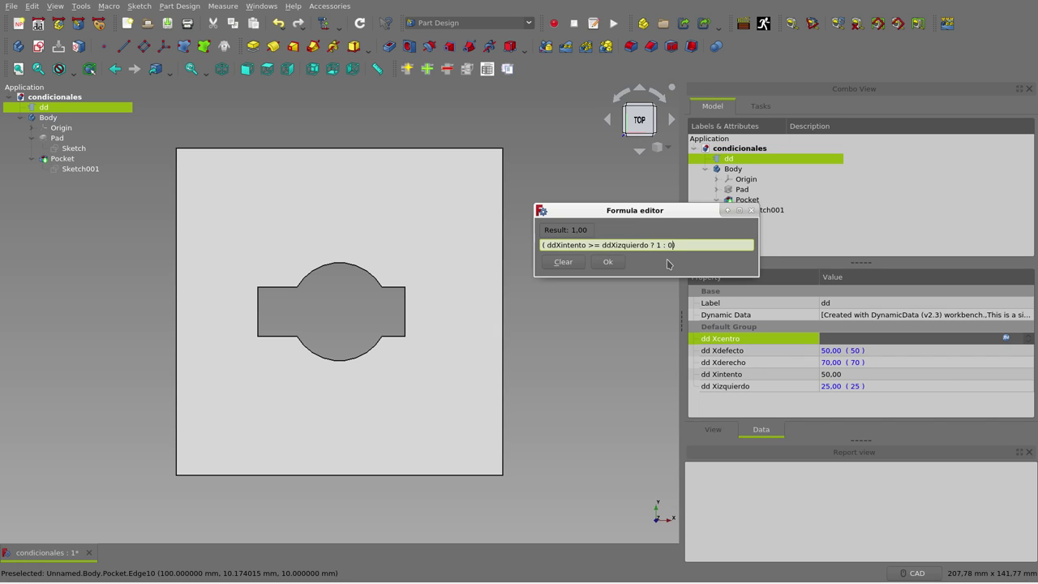
text( ))
text(* )
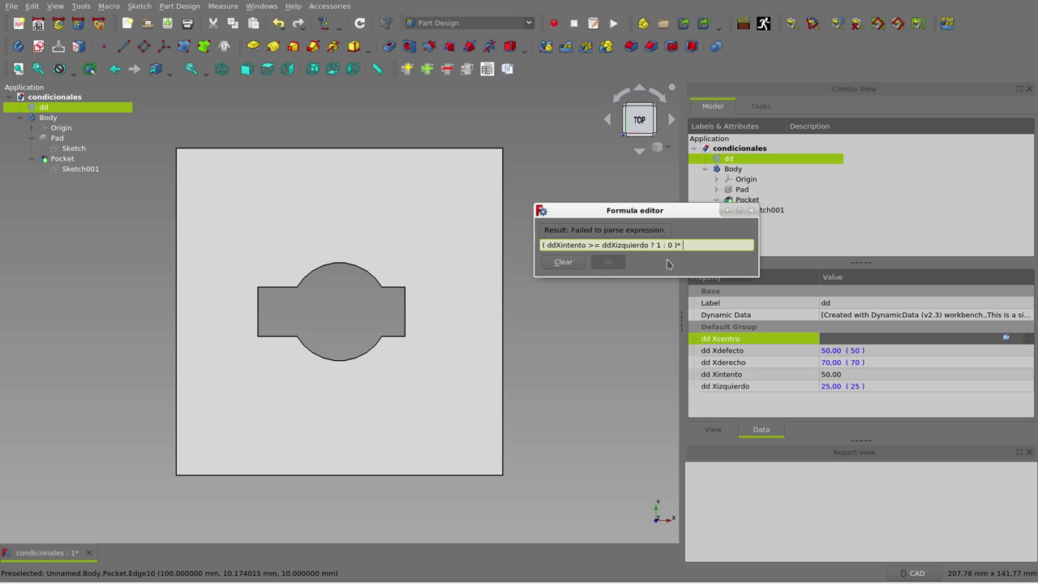
text(())
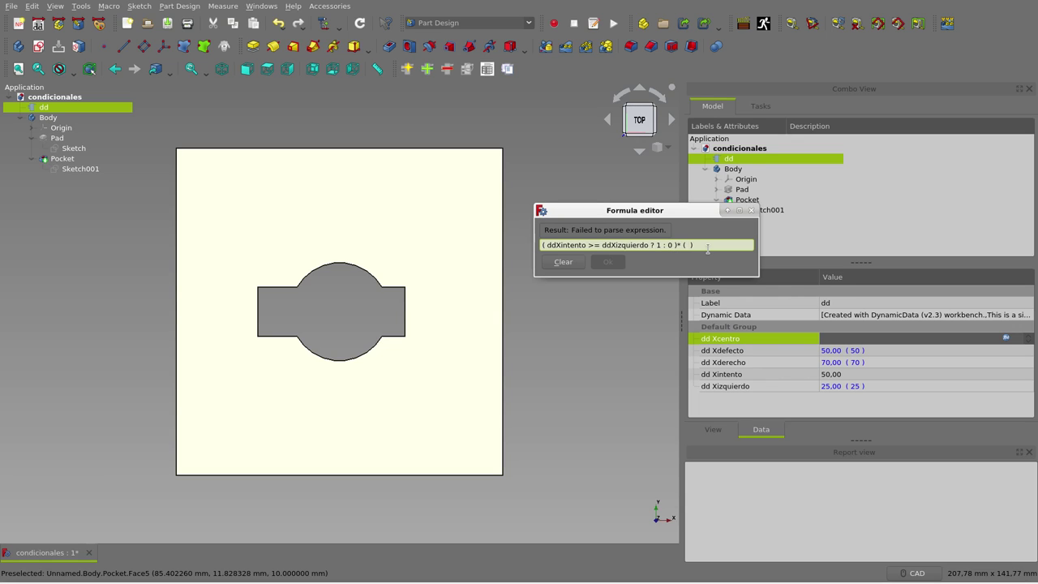
Step: Fill the second parentheses with ddXintento <= ddXderecho ? 1 : 0 via autocomplete
text(dd)
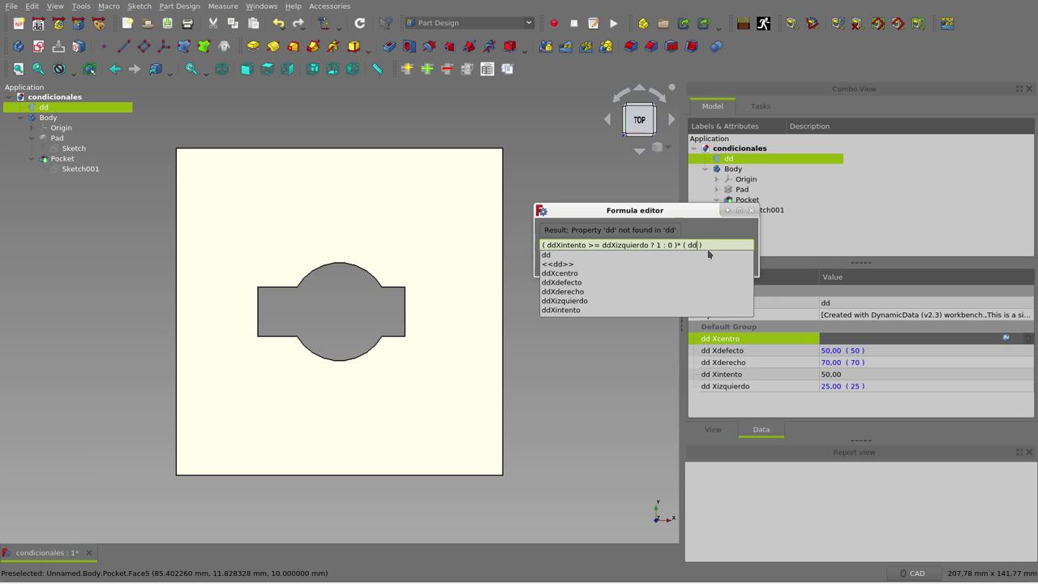
text(Xin)
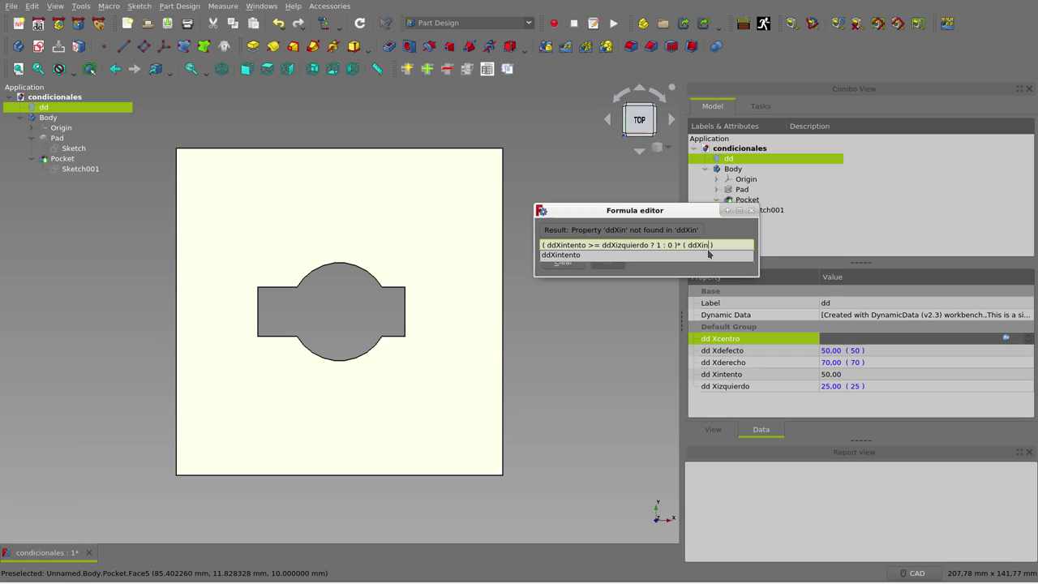
key(Return)
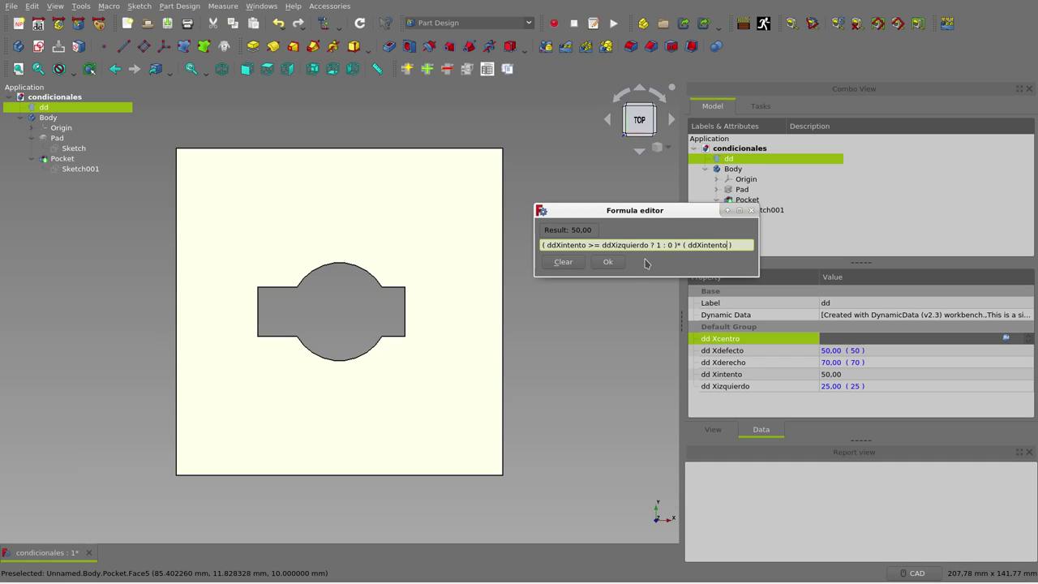
text(< )
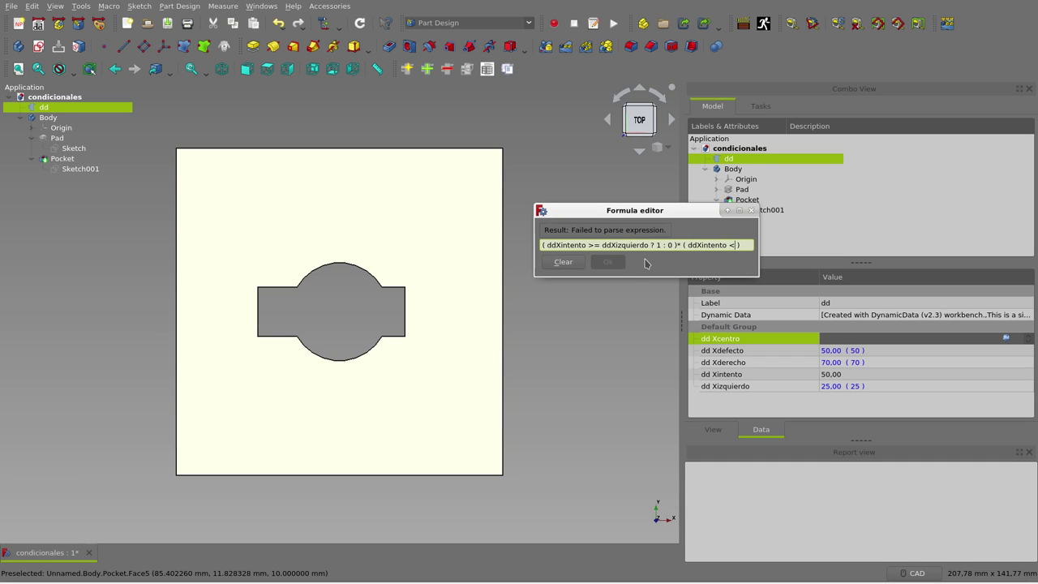
text(=)
text( ddXde)
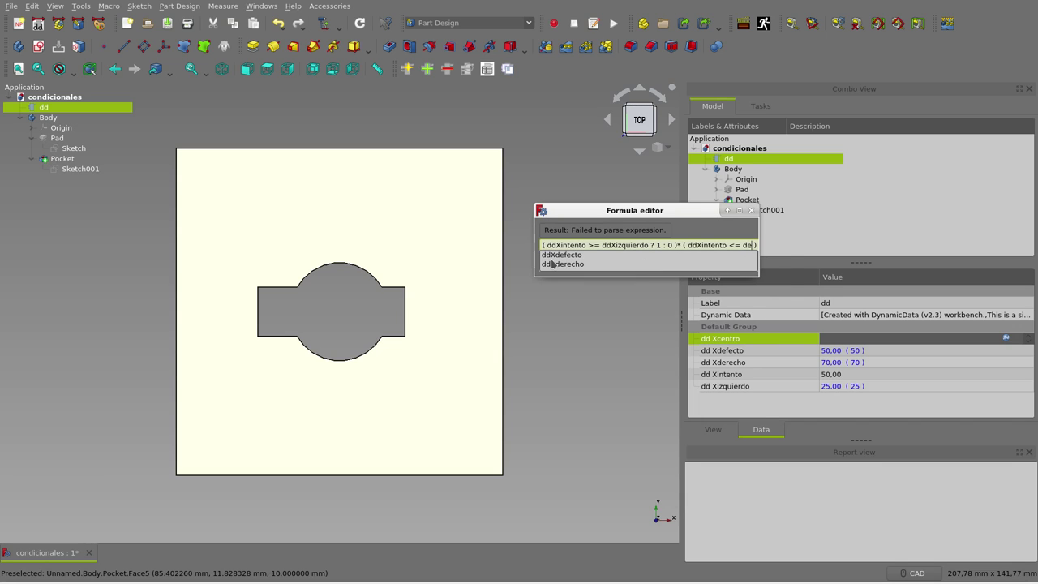
click(555, 263)
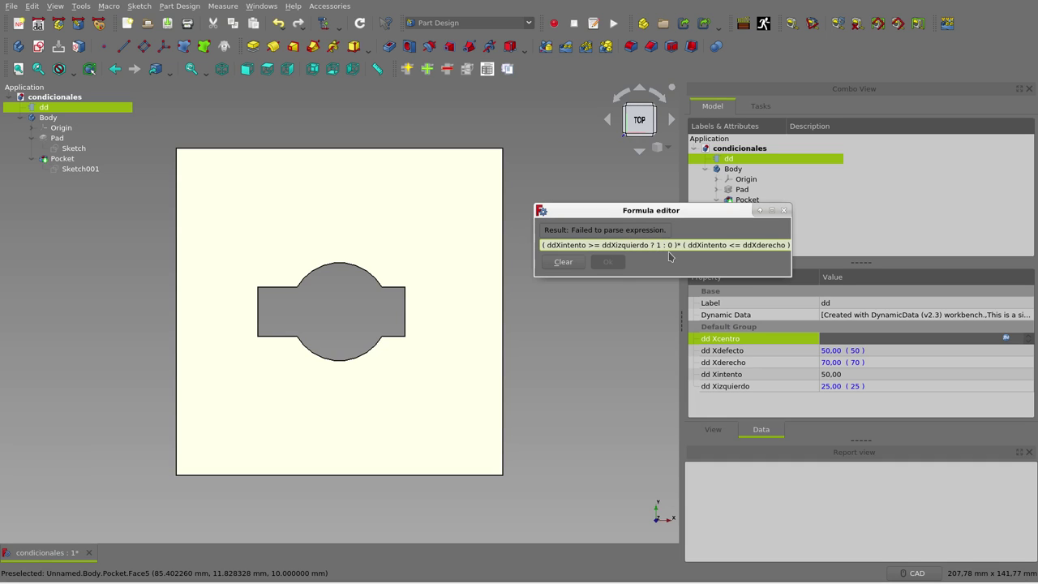
click(677, 245)
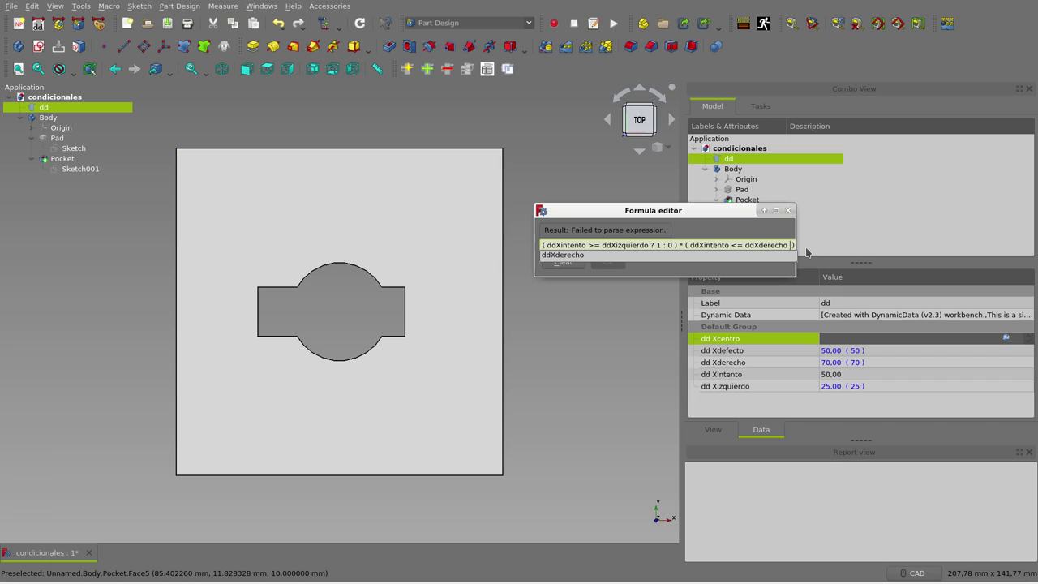
text(? )
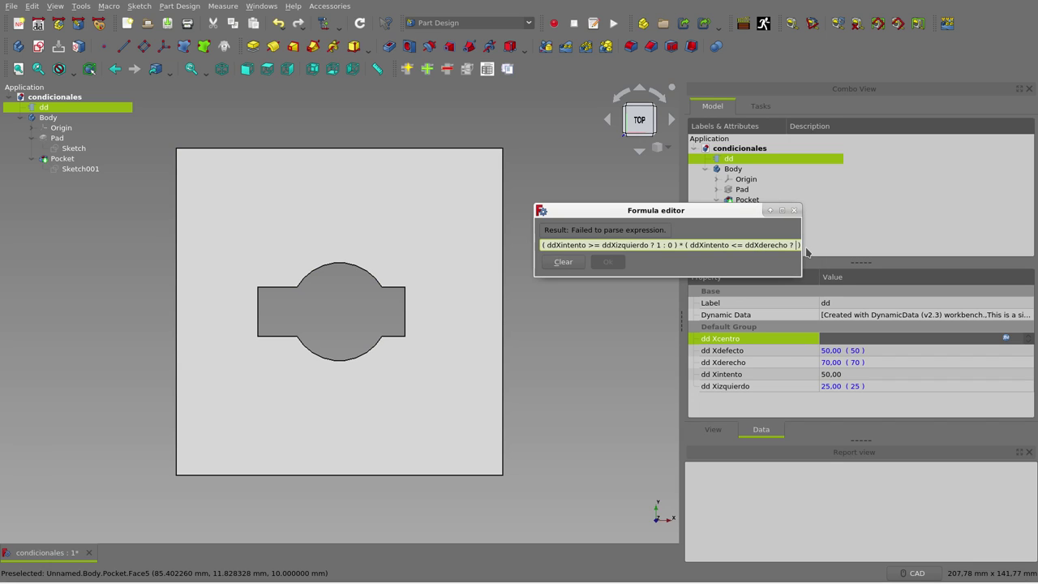
text(1 )
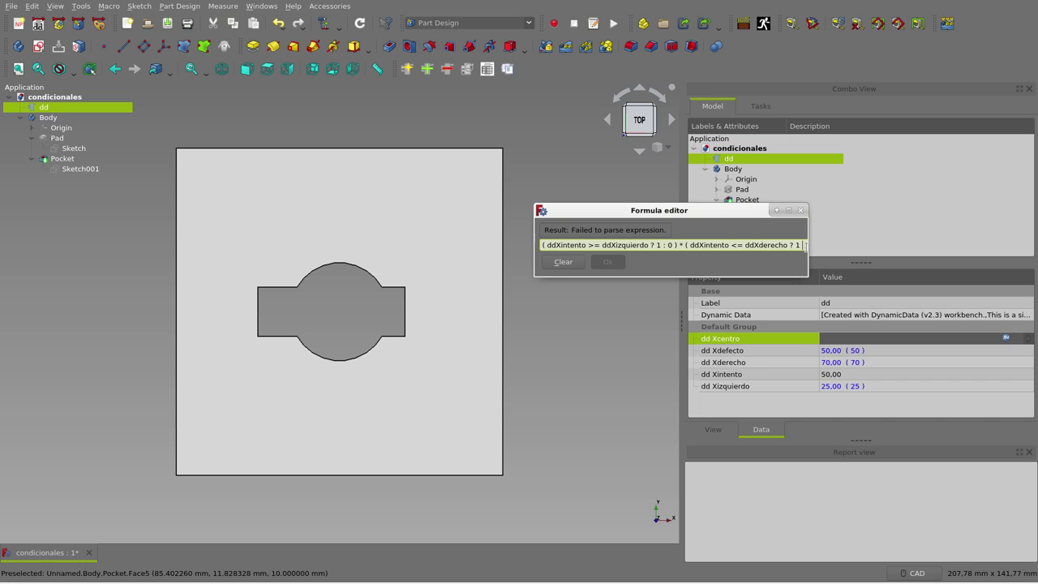
text( : ))
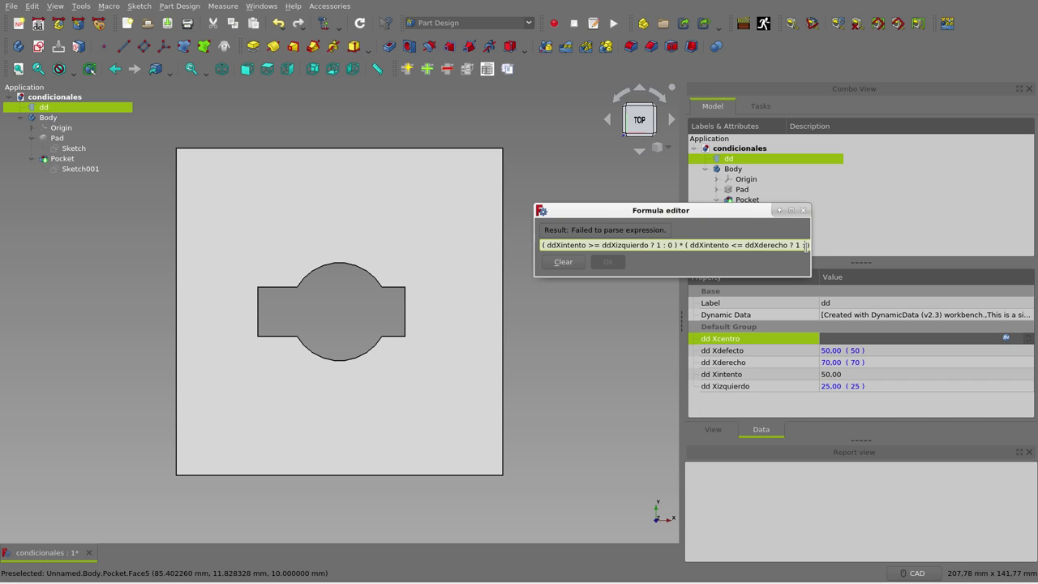
text(0)
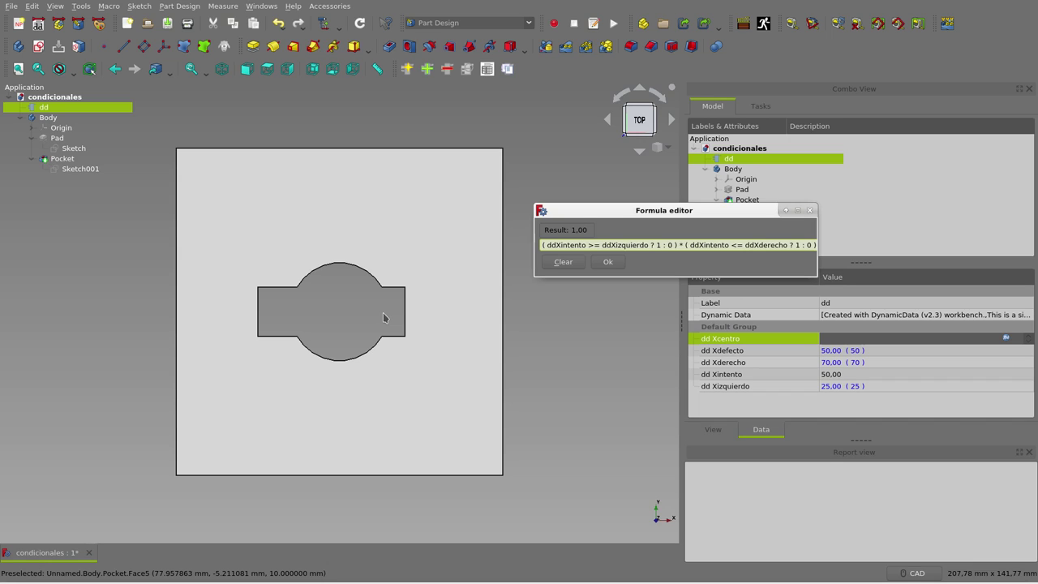
text())
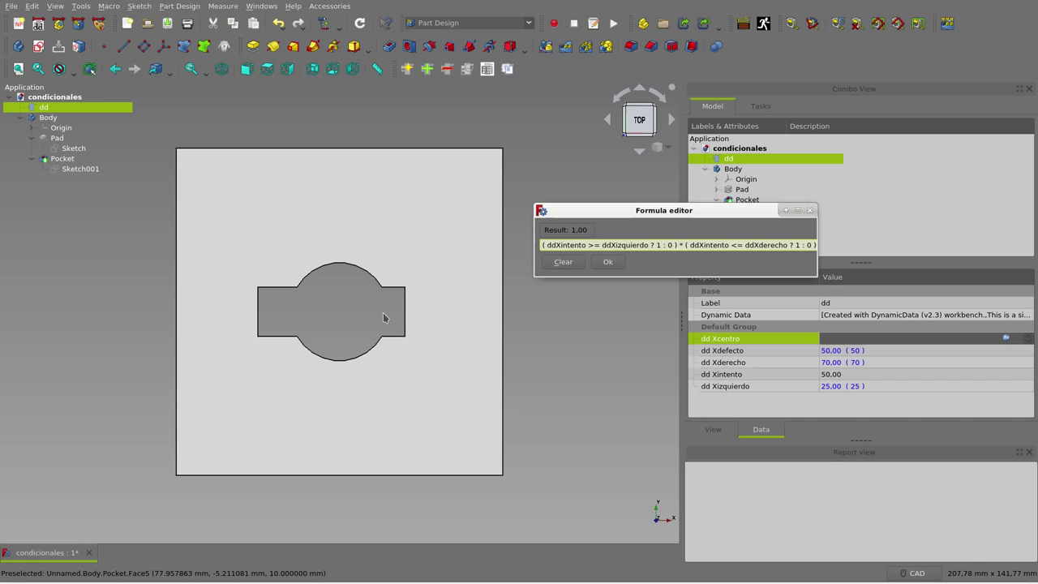